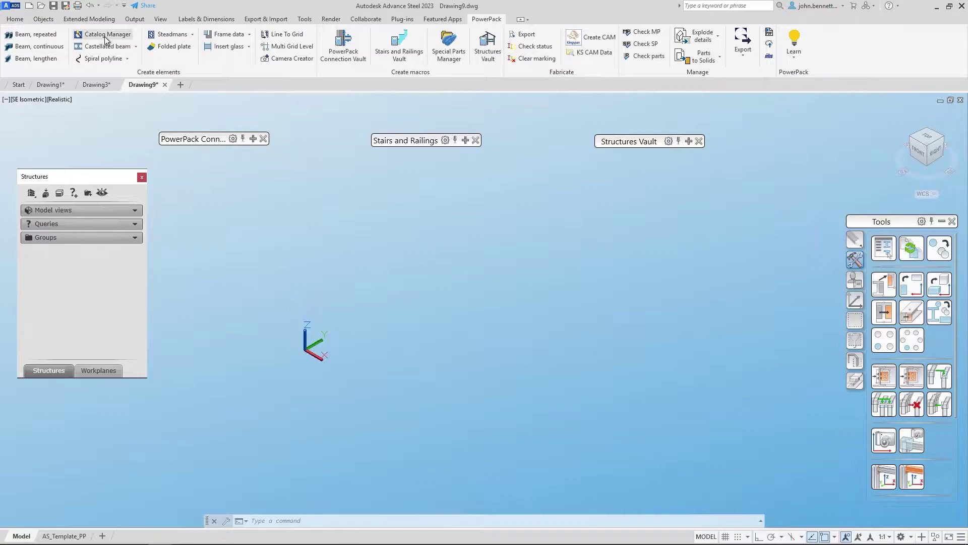
# Browse castellated beam and spiral variants, Esc-cancel a started spiral, and show the Steadmans supplier list.
pyautogui.click(136, 48)
pyautogui.click(137, 50)
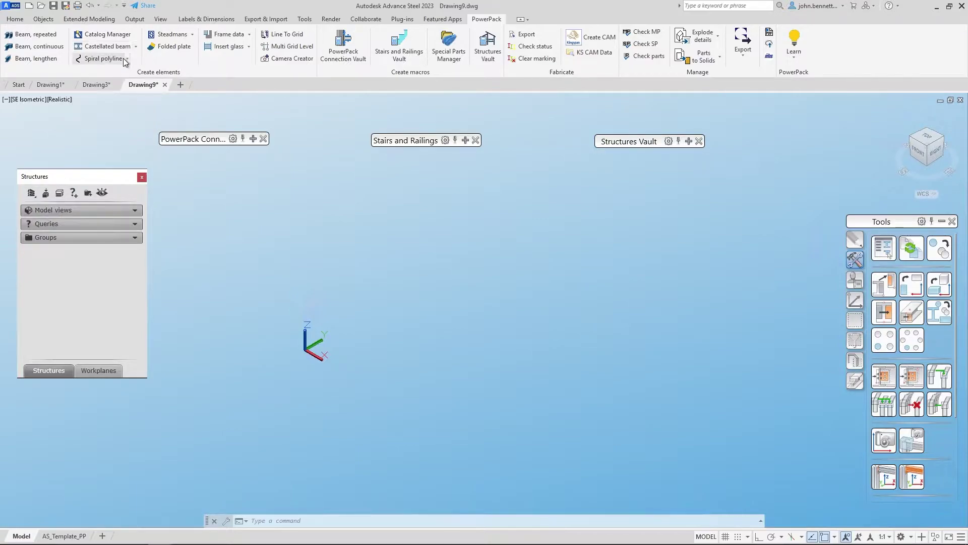
pyautogui.click(122, 59)
pyautogui.click(127, 59)
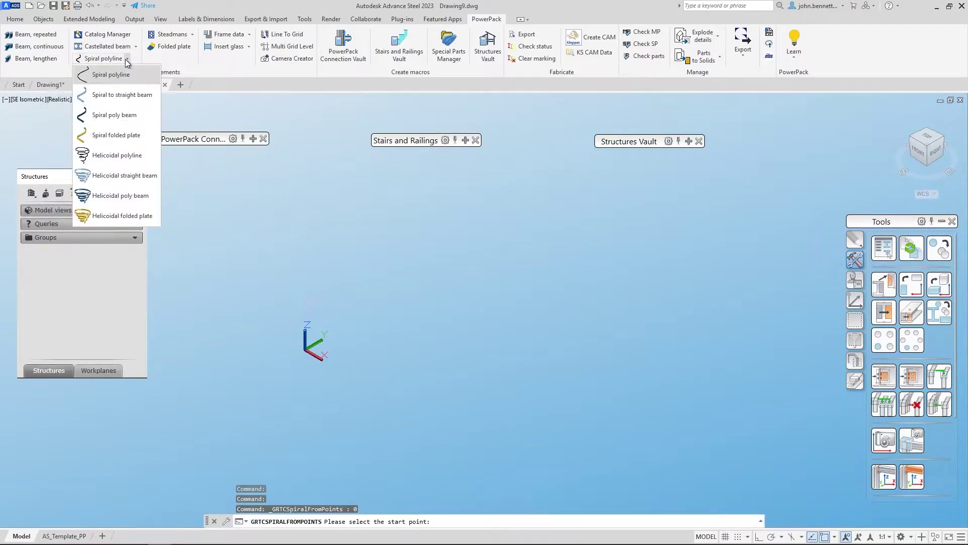
pyautogui.click(178, 97)
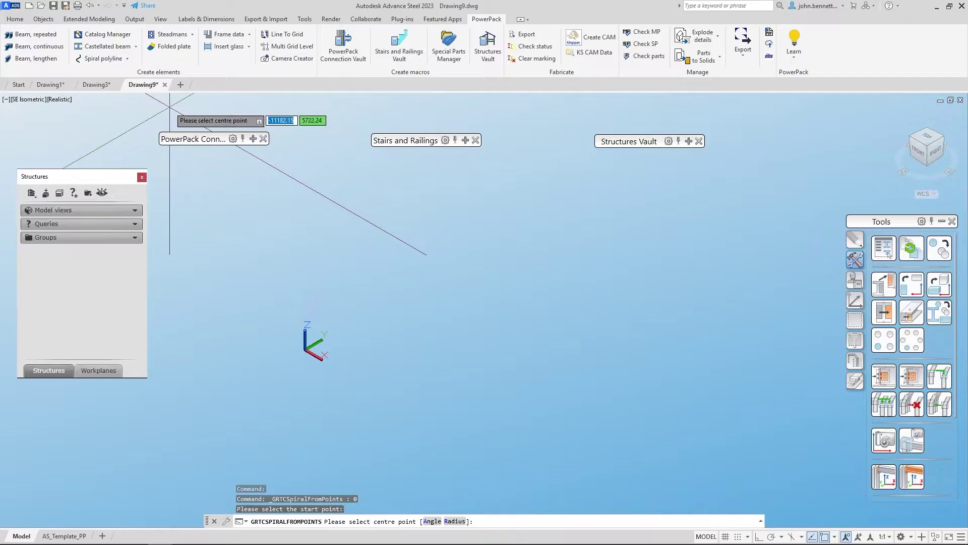
pyautogui.press('Escape')
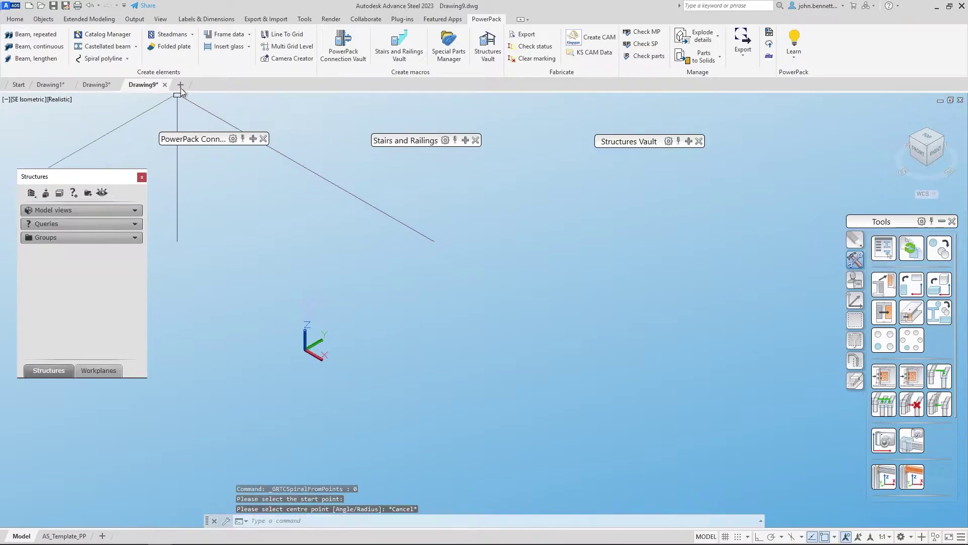
pyautogui.click(192, 35)
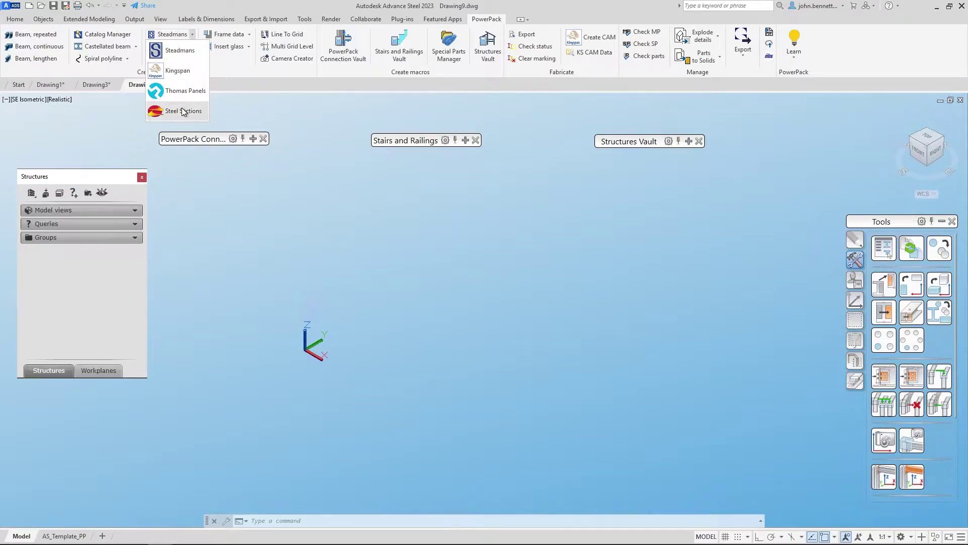
# Close the supplier list and show the Frame data and Define panels options.
pyautogui.click(192, 35)
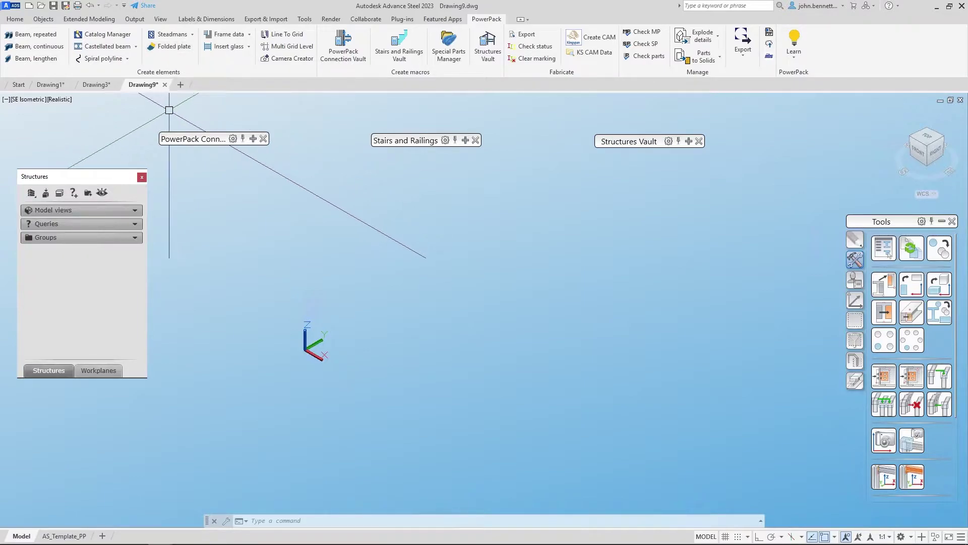
pyautogui.click(249, 35)
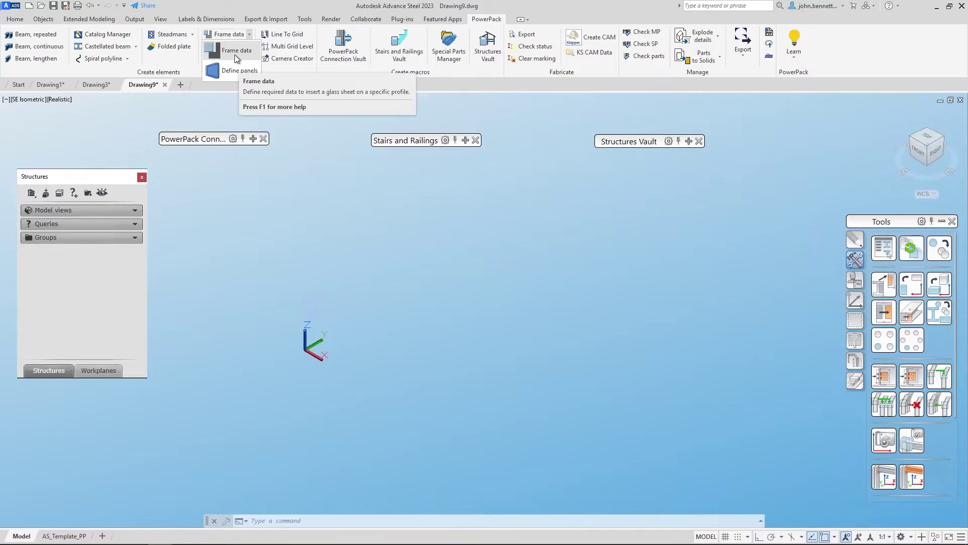
# Run Frame data, then run Glass list from the Insert glass options.
pyautogui.click(235, 54)
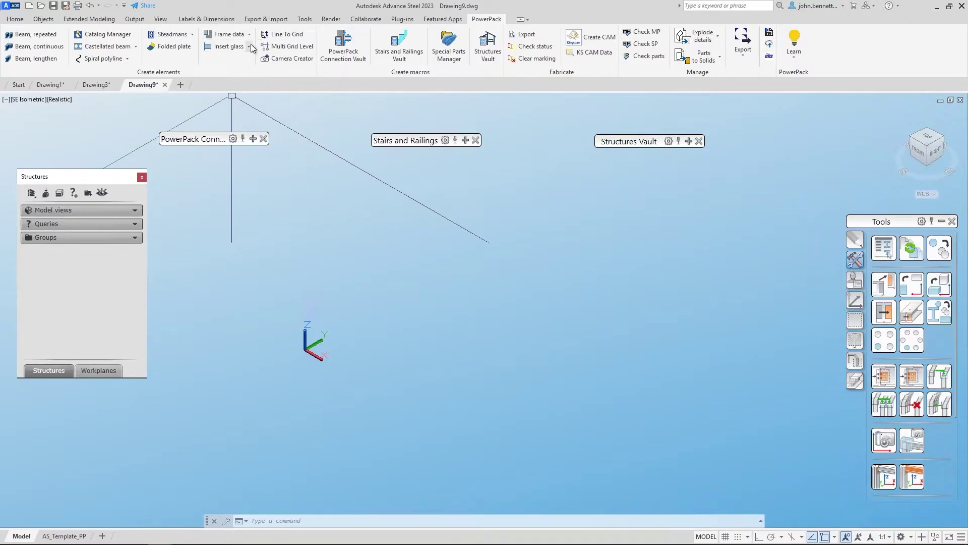
pyautogui.click(249, 46)
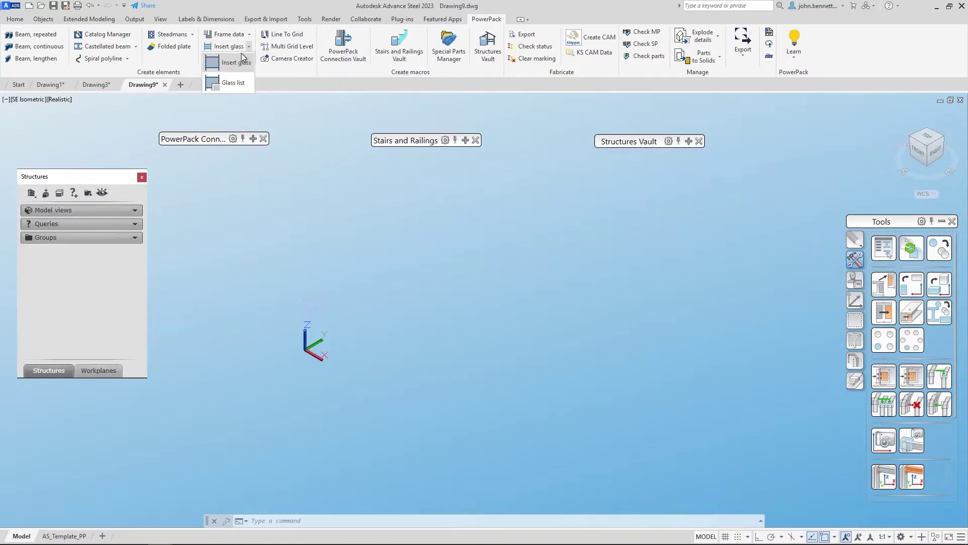
pyautogui.click(228, 88)
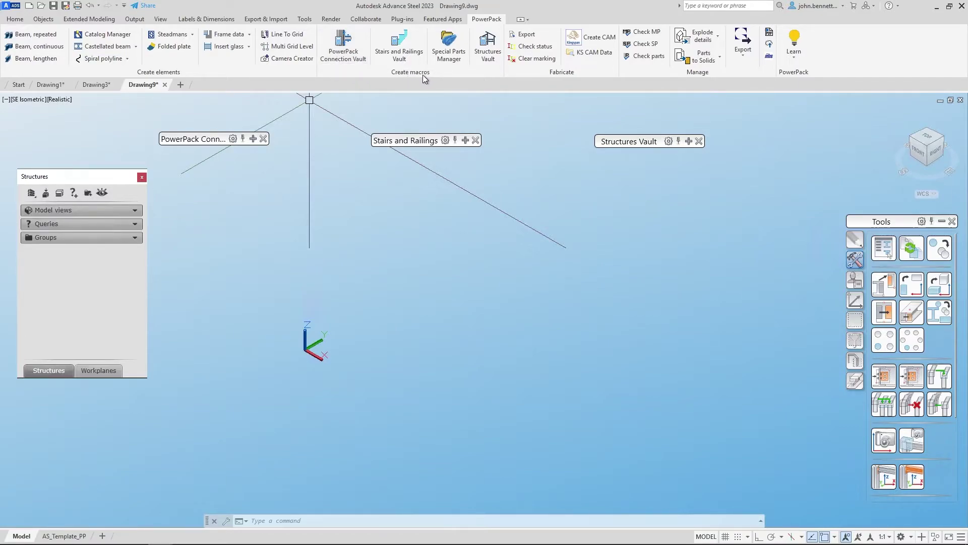
# Expand and collapse the PowerPack connections palette, then expand Stairs and Railings and toggle its railing preview.
pyautogui.click(253, 139)
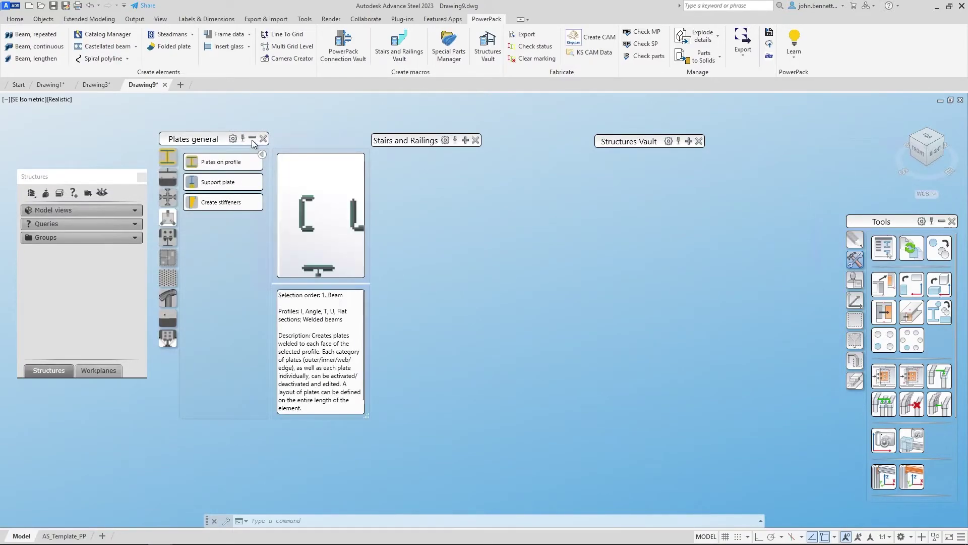
pyautogui.click(252, 139)
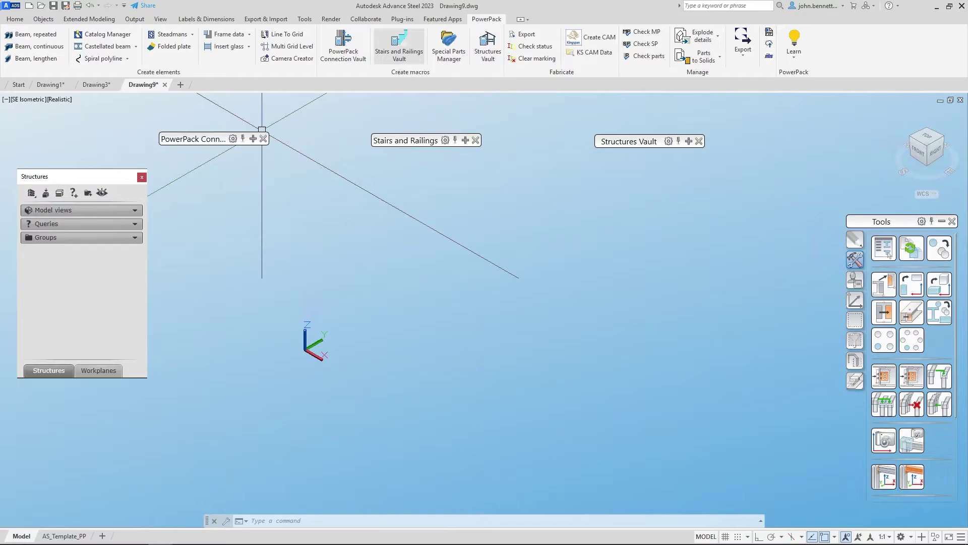
pyautogui.click(465, 140)
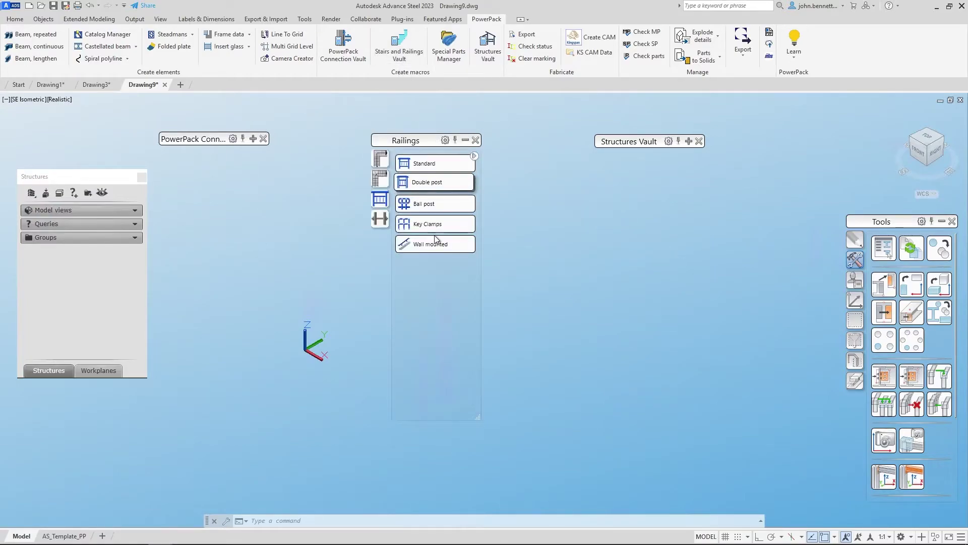
pyautogui.click(474, 156)
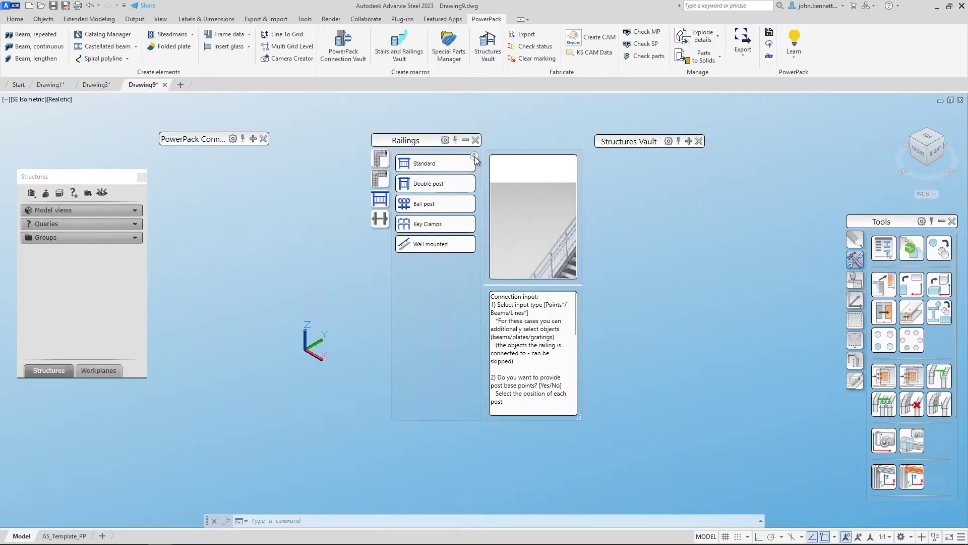
pyautogui.click(474, 157)
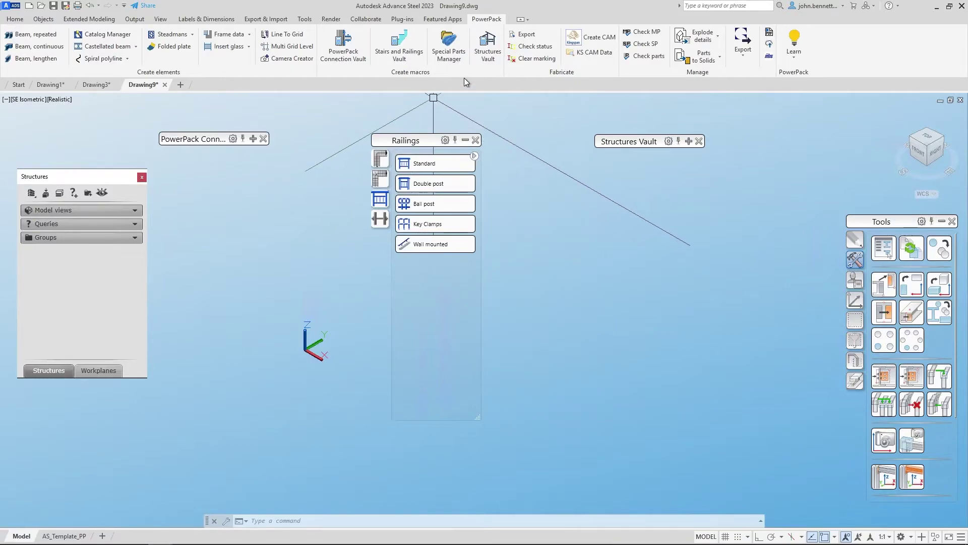
pyautogui.click(447, 48)
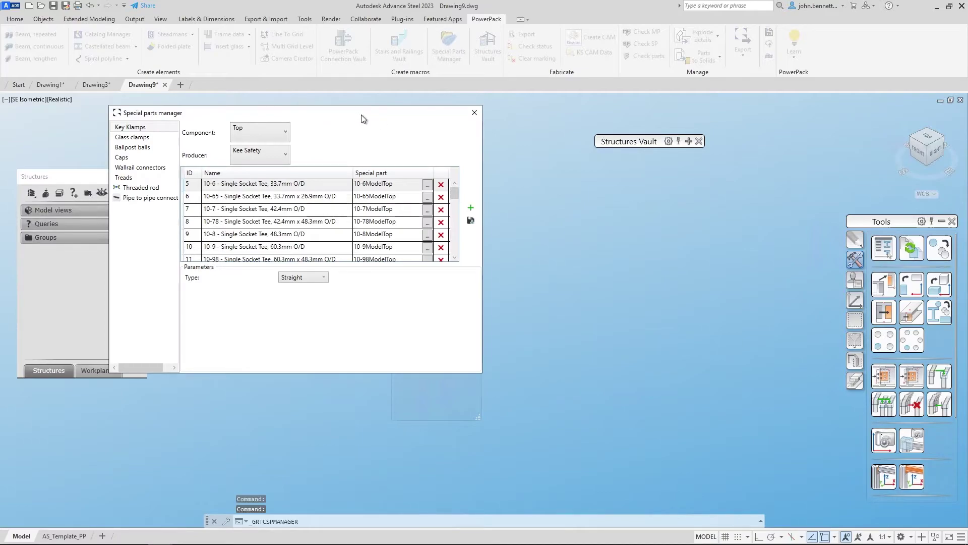
pyautogui.moveTo(361, 114); pyautogui.dragTo(545, 191)
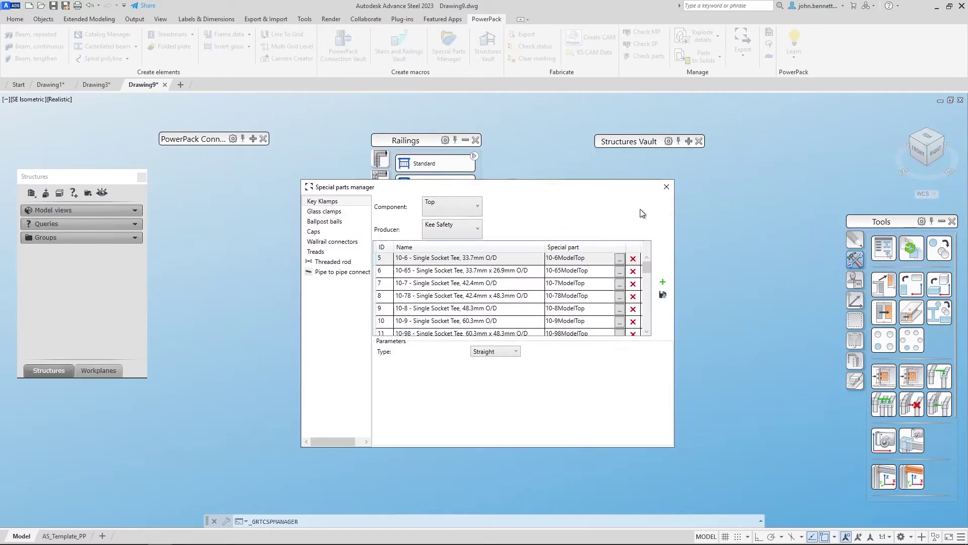
pyautogui.click(667, 188)
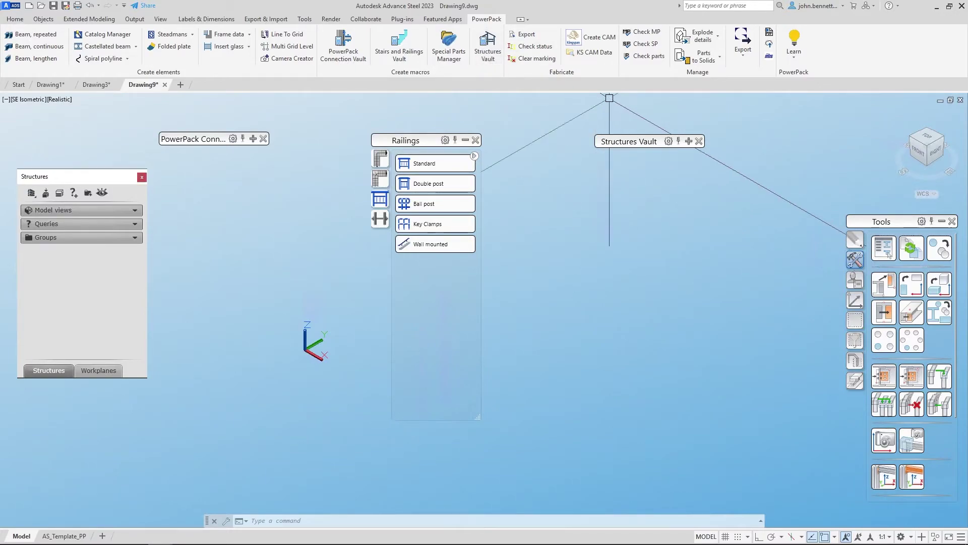
pyautogui.click(689, 142)
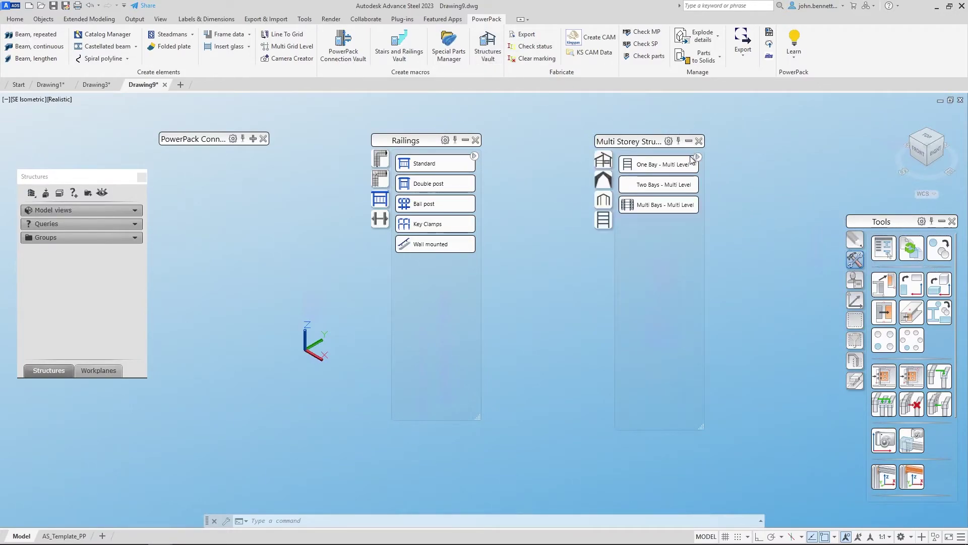
pyautogui.click(606, 162)
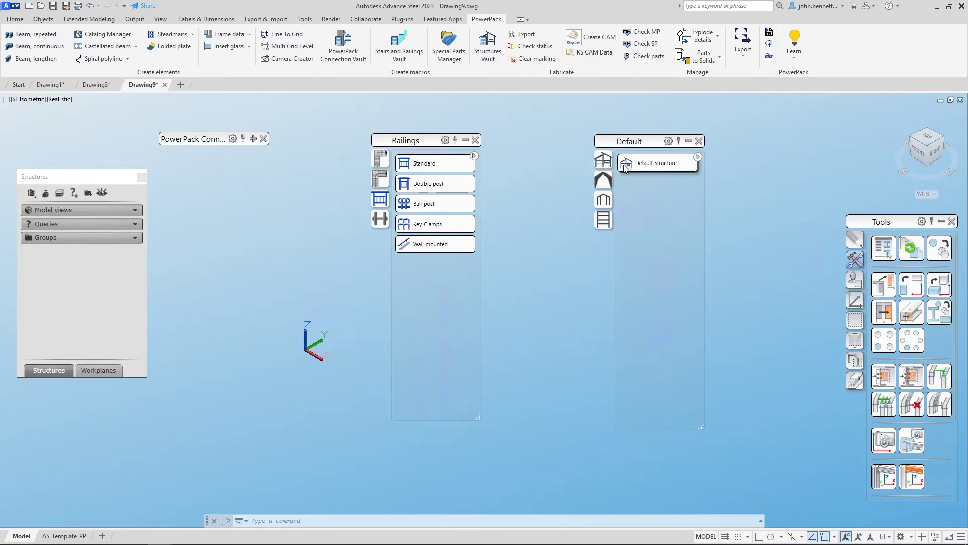
pyautogui.click(604, 182)
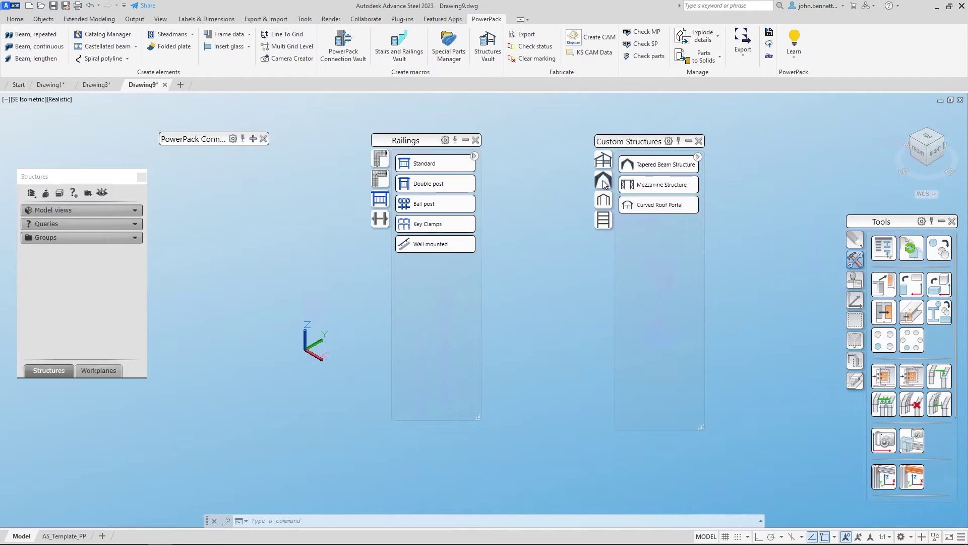
pyautogui.click(604, 206)
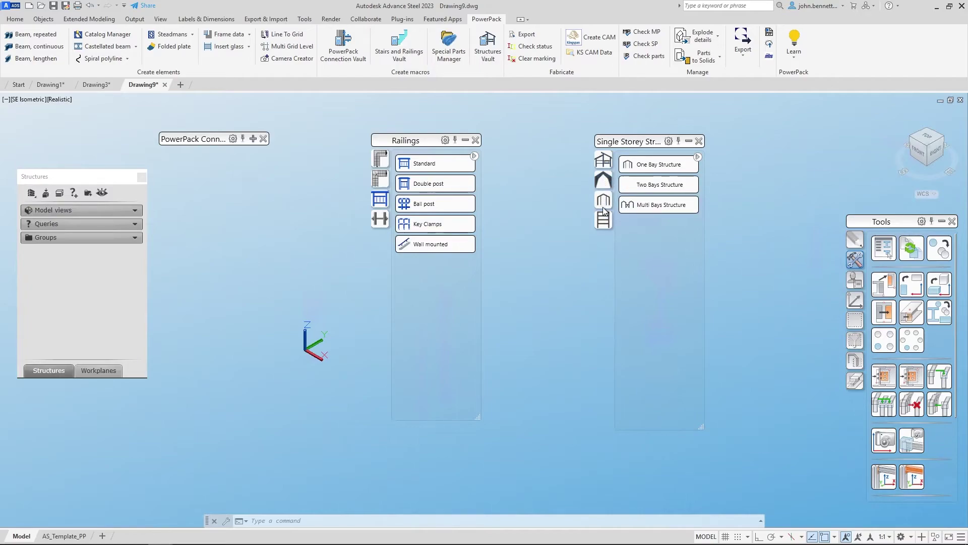
pyautogui.click(605, 223)
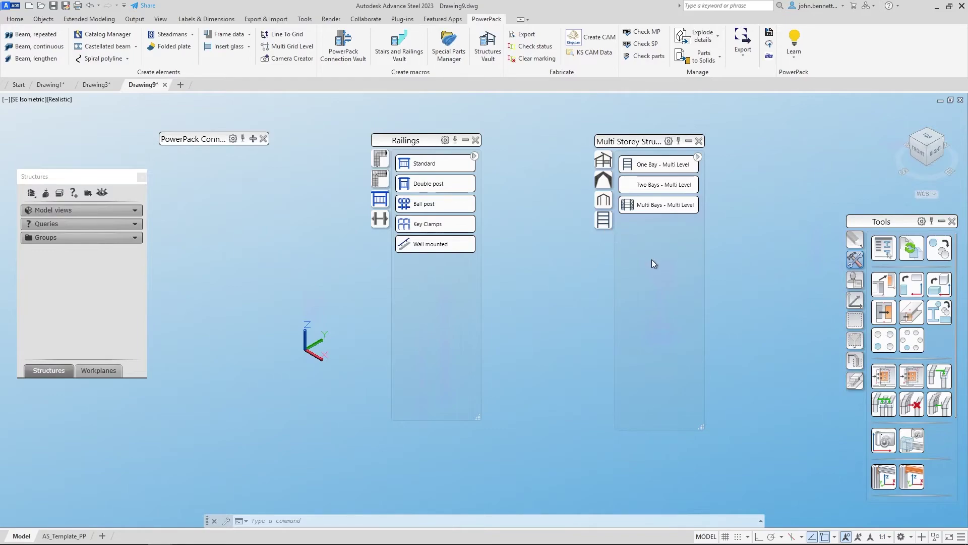
pyautogui.click(698, 158)
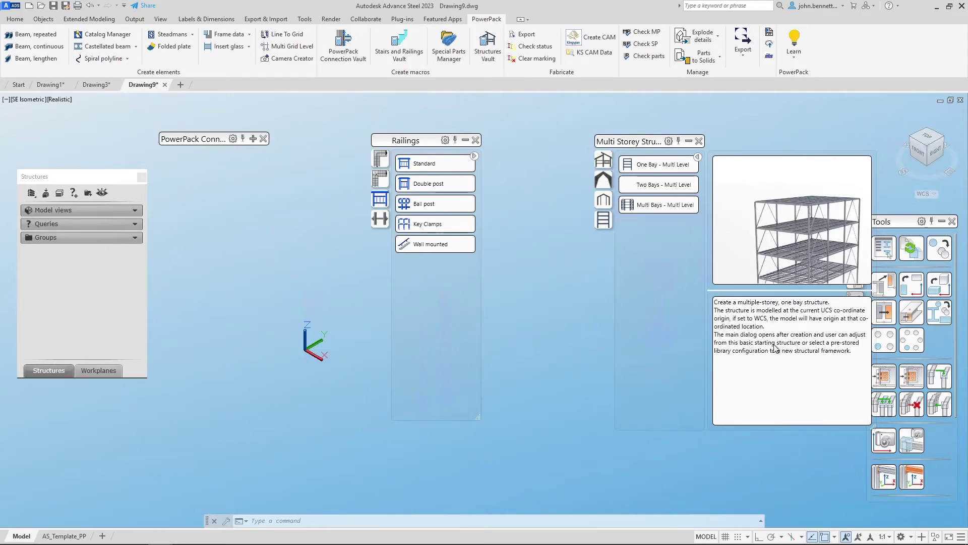
pyautogui.click(699, 157)
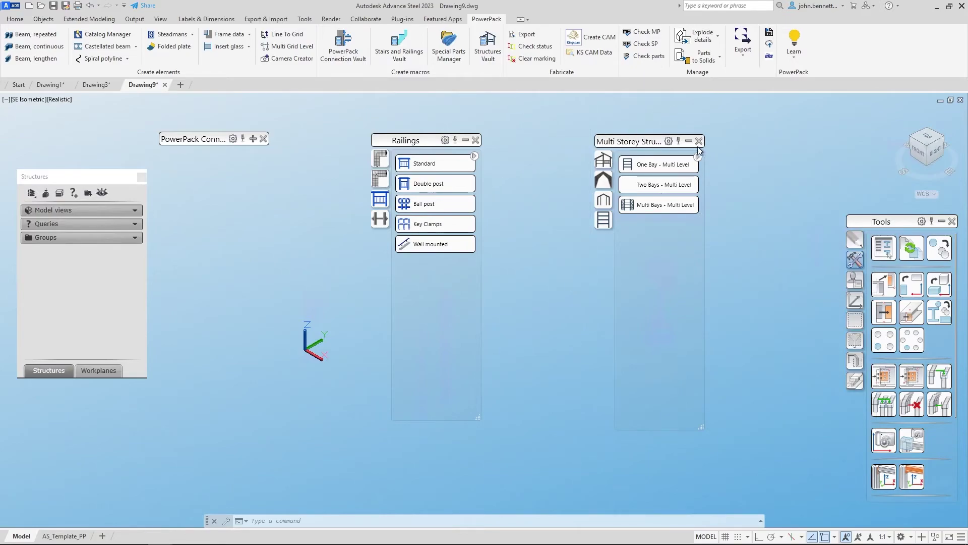
pyautogui.click(689, 141)
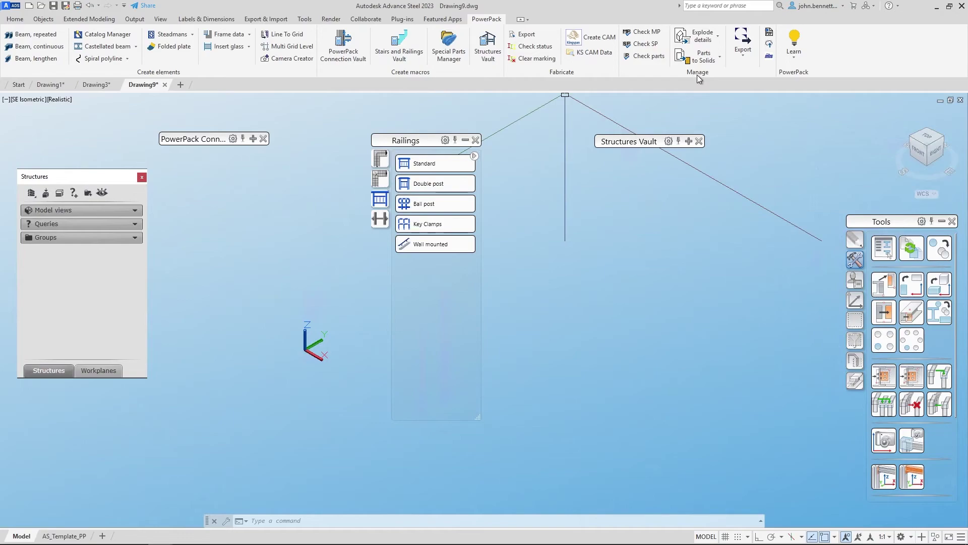
# Browse the Export and Learn options, then roll up the Railings palette to its title bar.
pyautogui.click(744, 57)
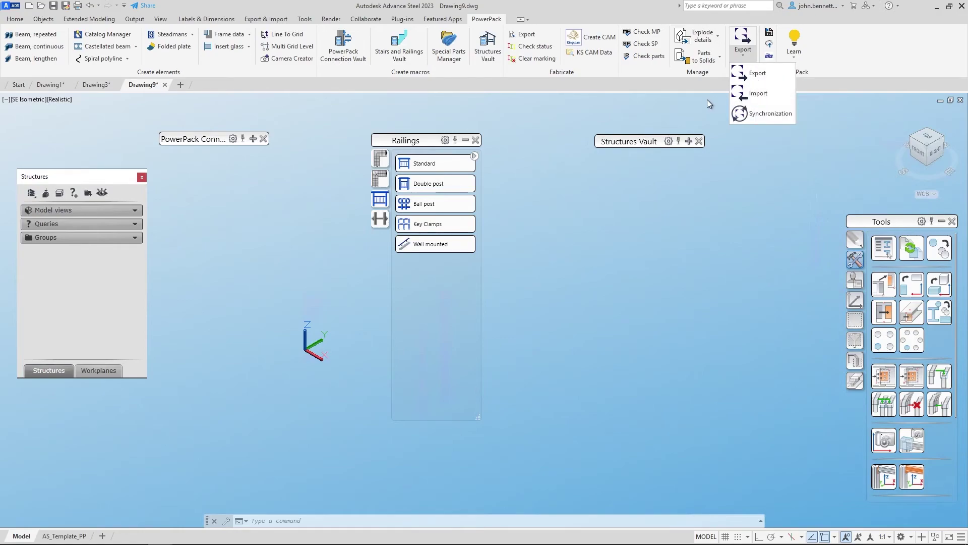
pyautogui.click(695, 105)
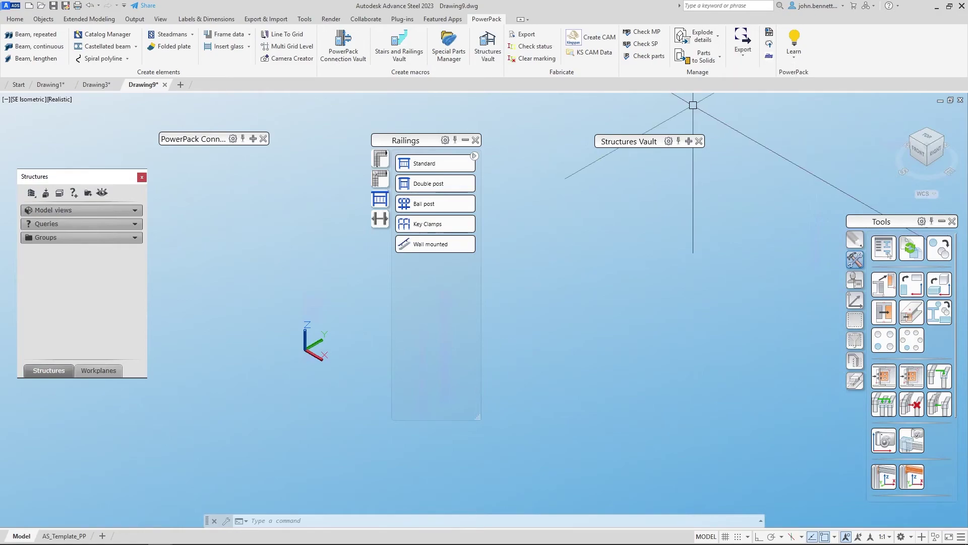
pyautogui.click(795, 62)
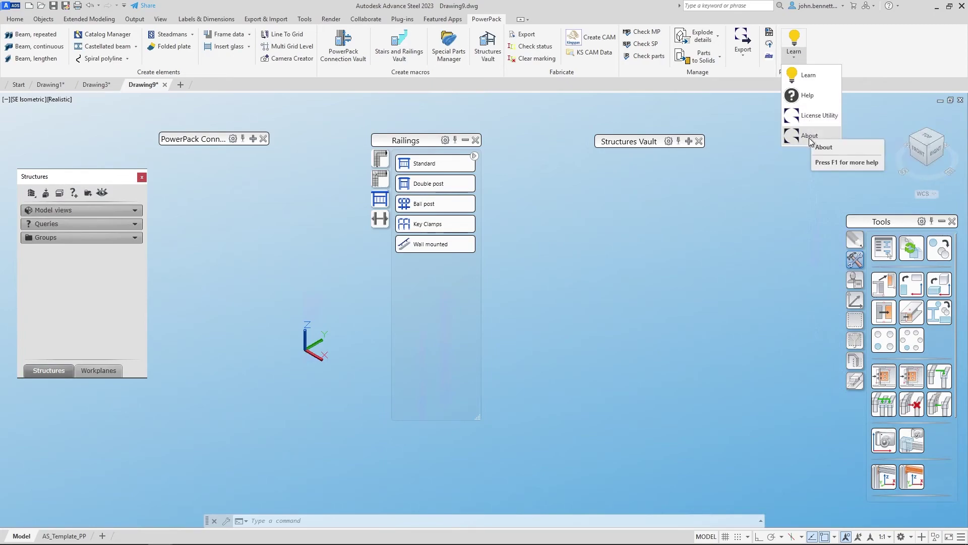
pyautogui.click(710, 219)
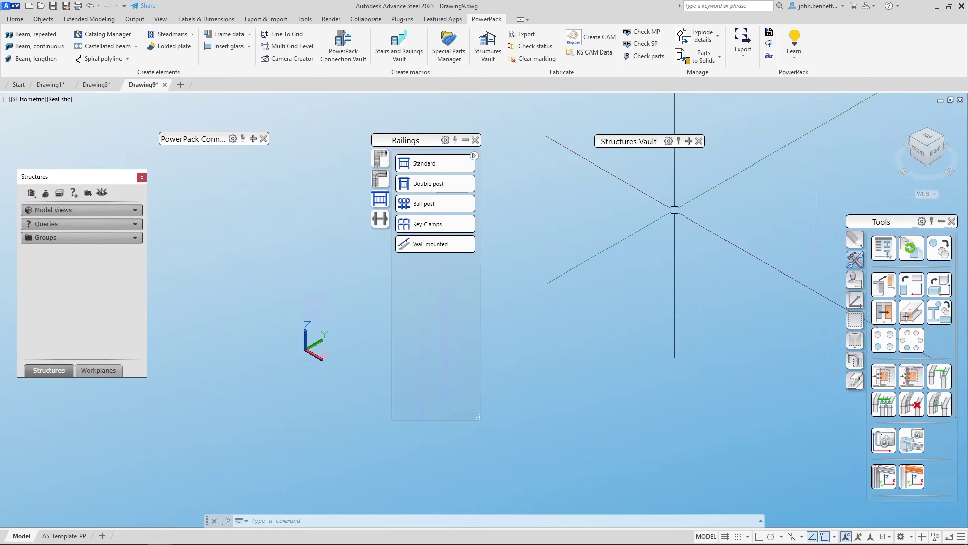
pyautogui.click(465, 140)
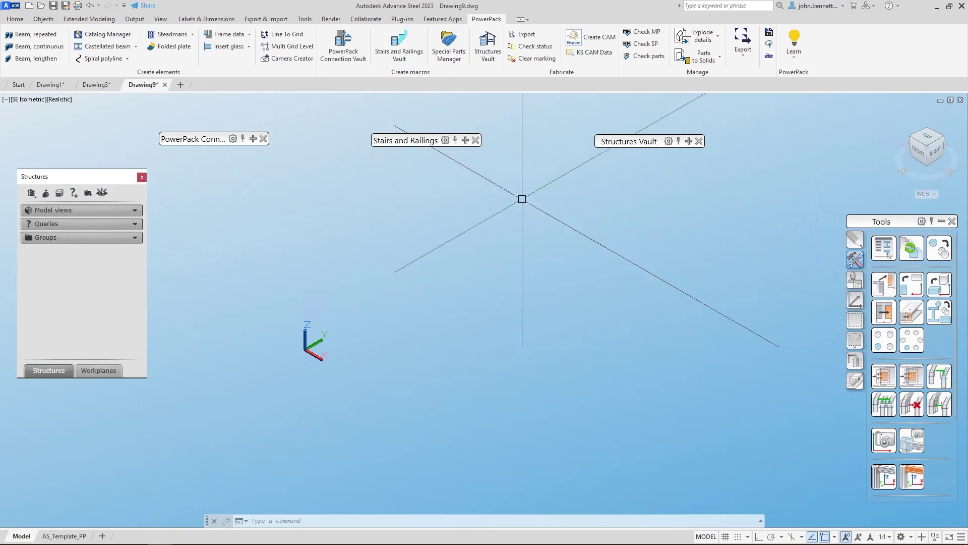